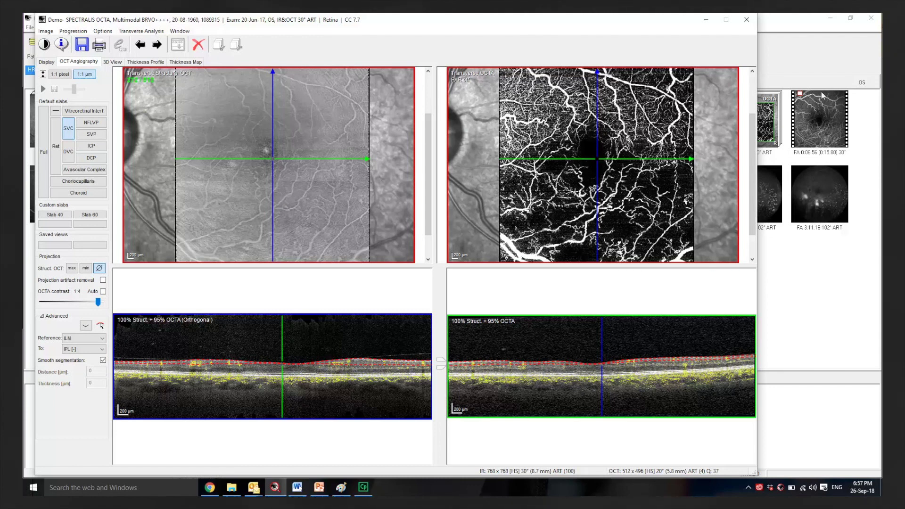
Step: Close the OCT angiography exam to return to the OD and OS thumbnail overview
click(743, 24)
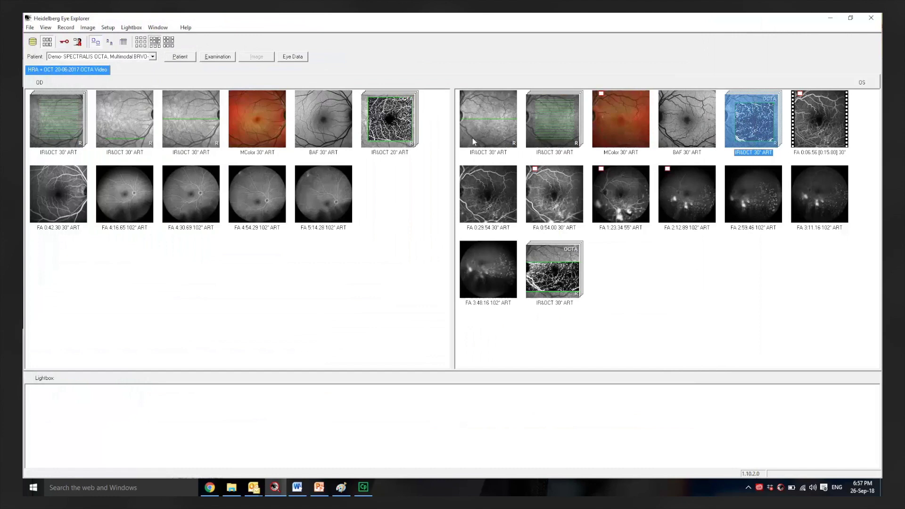
Step: Open the left eye's MColor 30° ART image and step on to its BAF 30° ART image
double_click(627, 121)
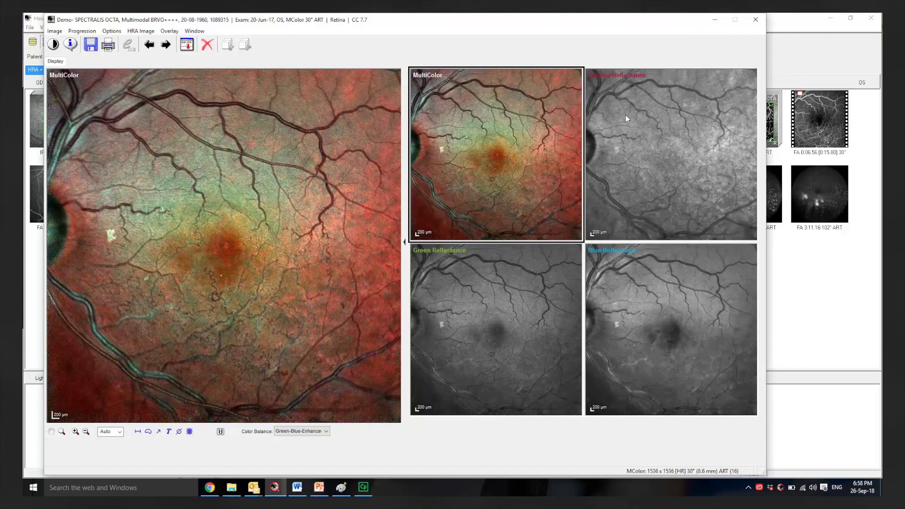
click(166, 45)
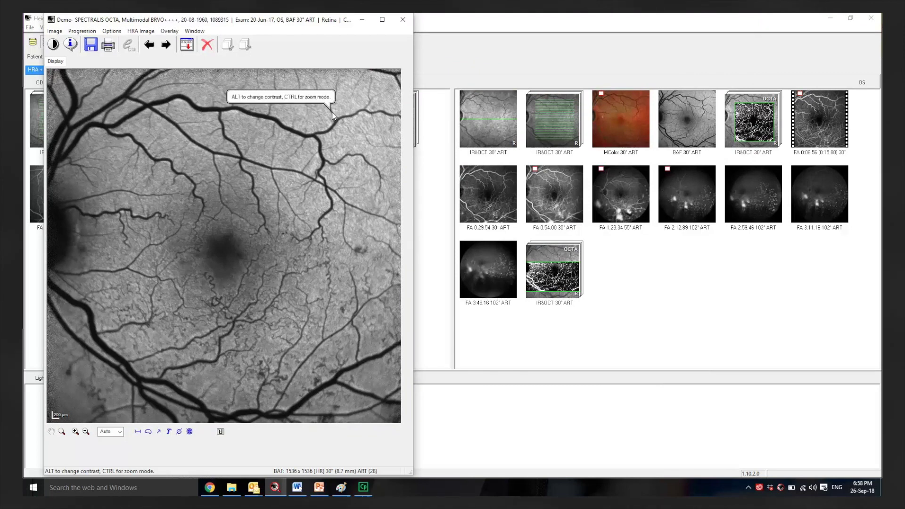
Step: Page through left-eye FA frames 0:29.54, 0:54.00 and 1:23.34 55°, then close the viewer
click(403, 19)
double_click(480, 180)
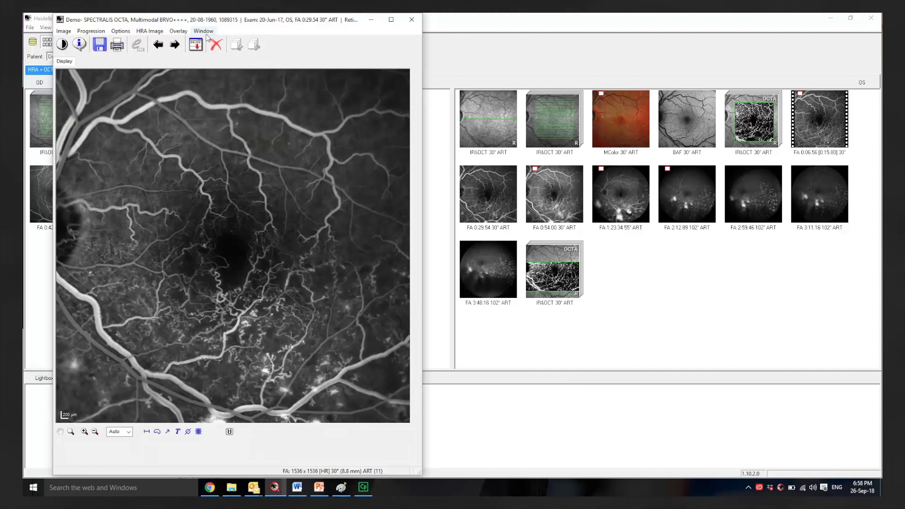
click(182, 48)
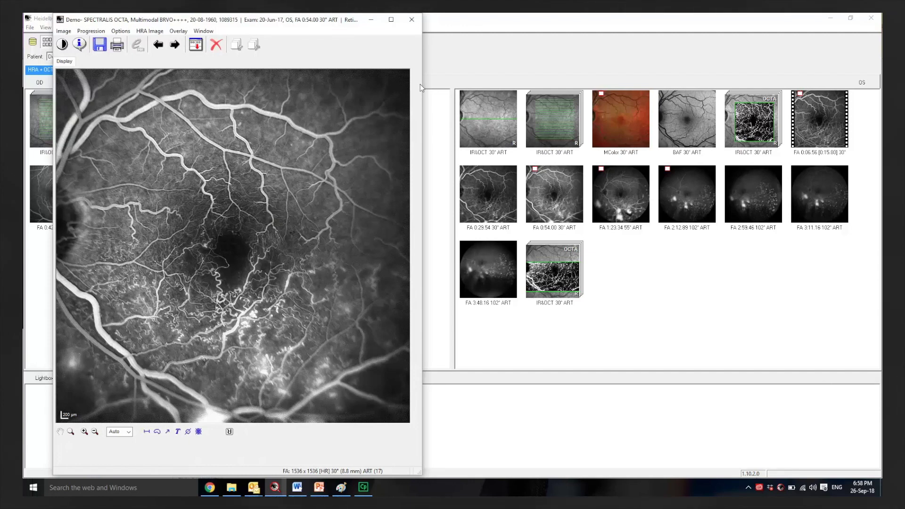
click(174, 45)
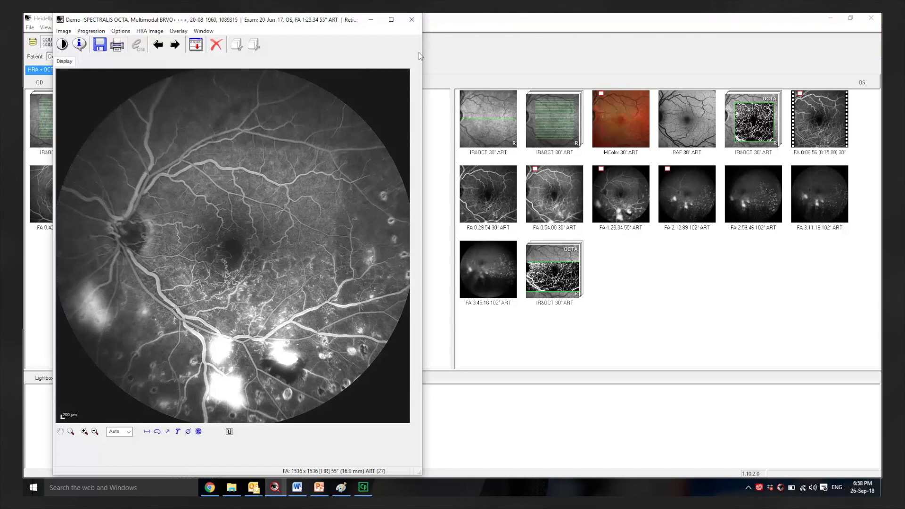
click(411, 19)
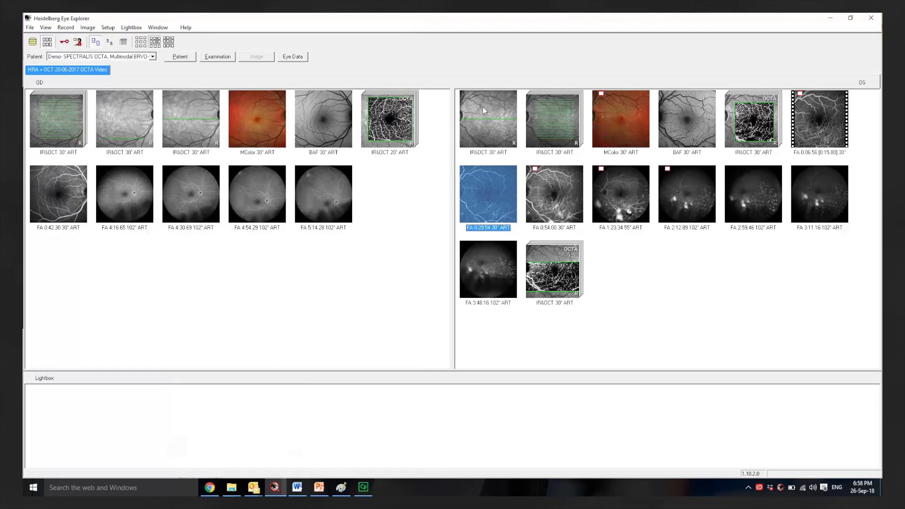
double_click(483, 107)
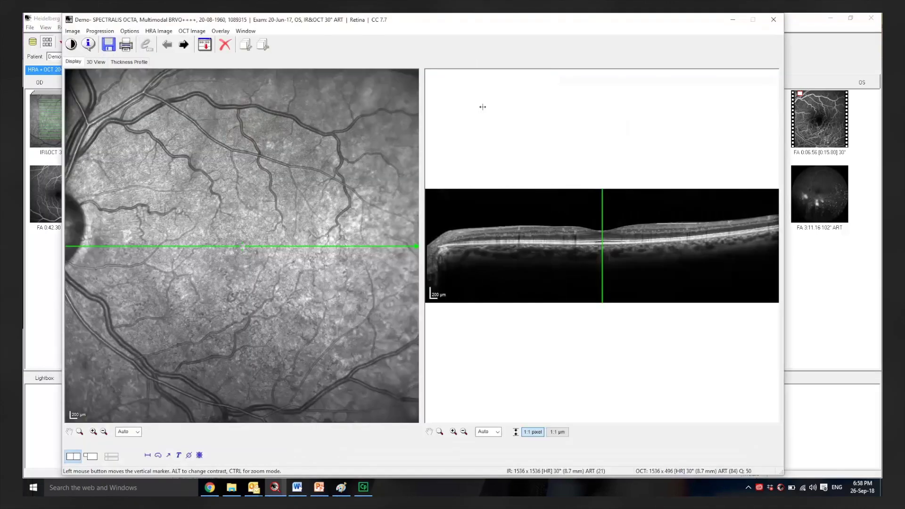
click(93, 458)
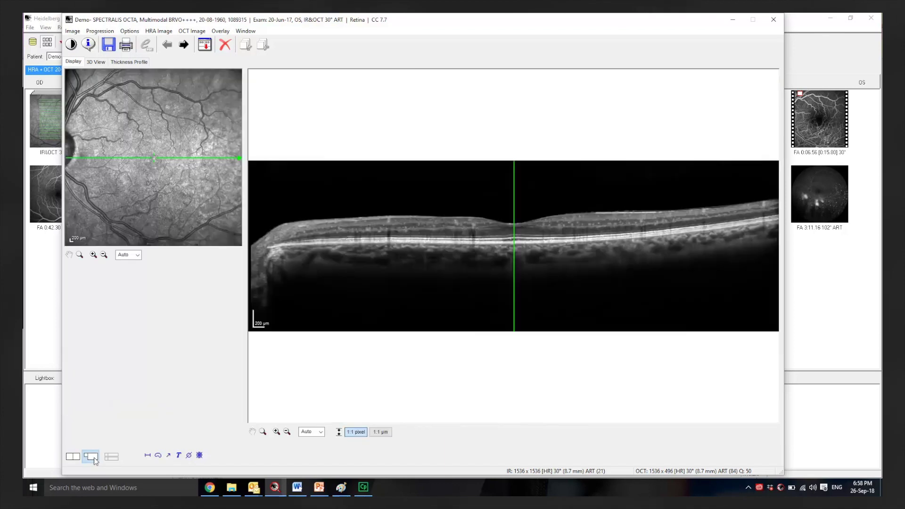
click(277, 431)
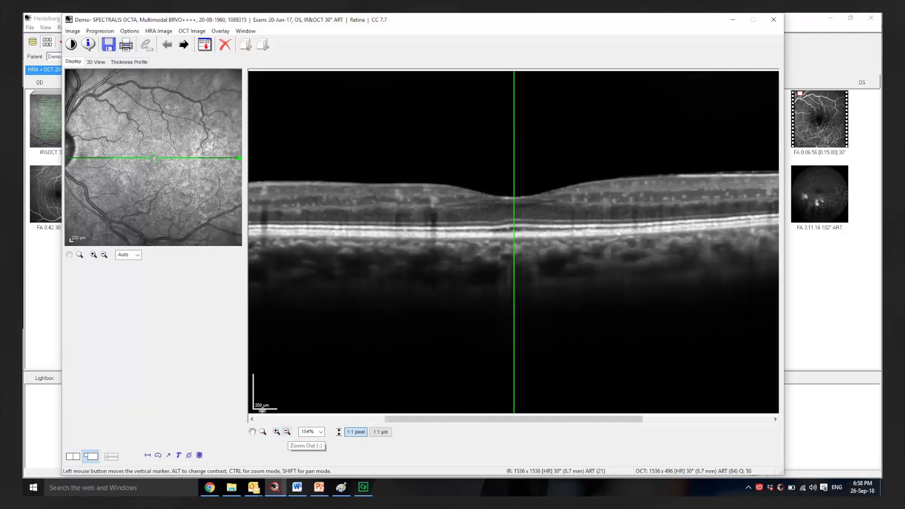
click(773, 19)
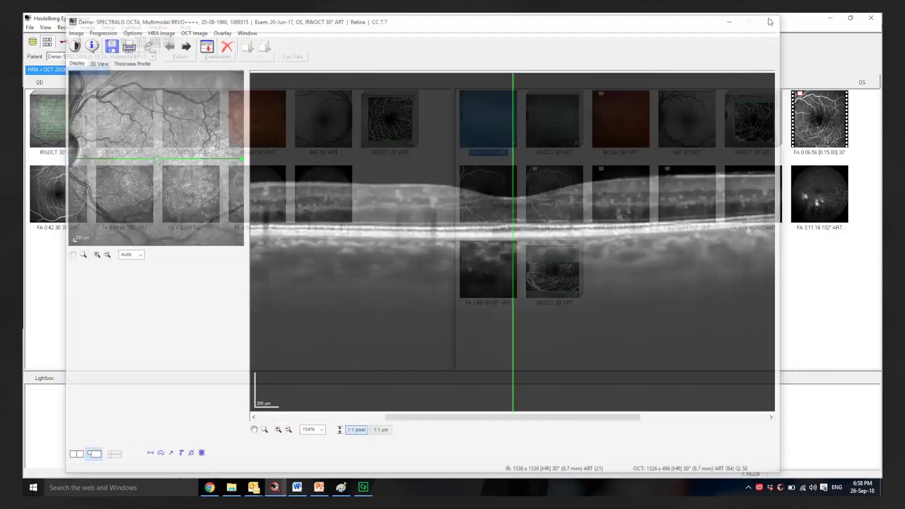
Step: Open the right eye's IR&OCT 20° OCTA exam and its Segmentation Editor
double_click(554, 119)
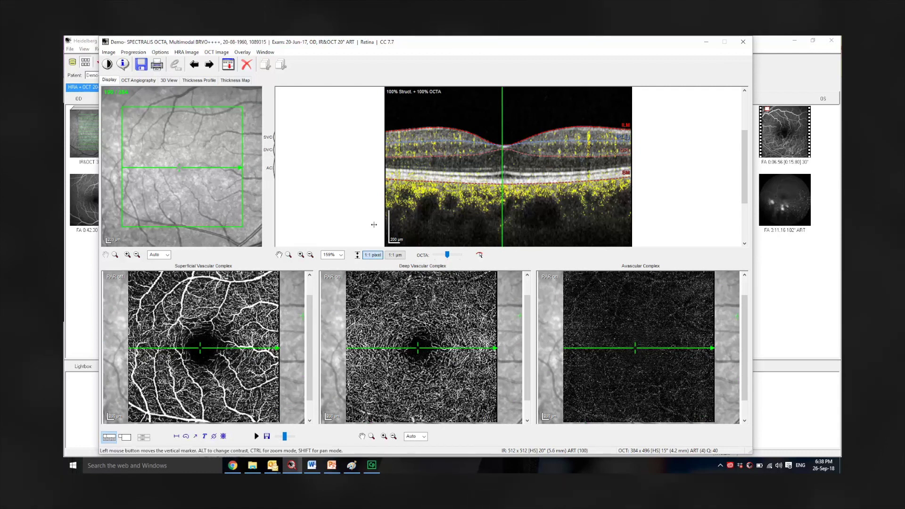
click(480, 255)
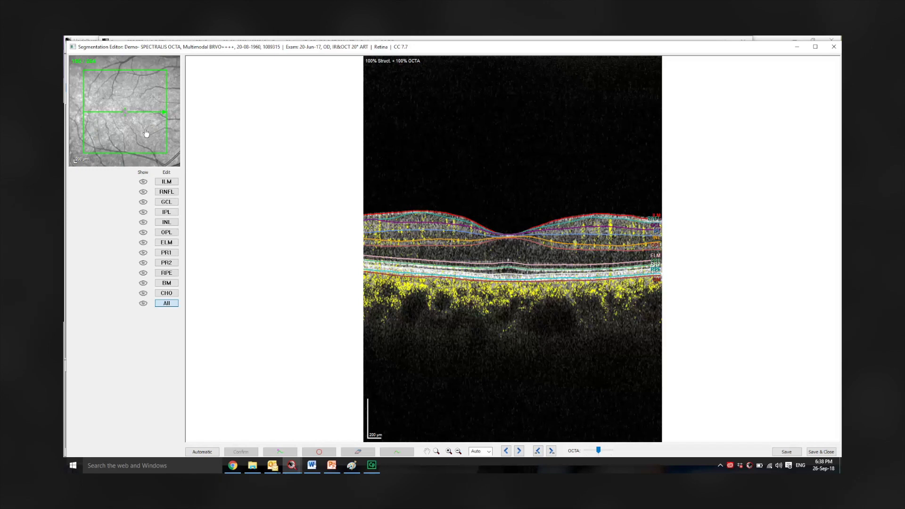
Step: Scroll through nearby B-scans, close the Segmentation Editor, and move to the next patient
scroll(147, 135, down, 3)
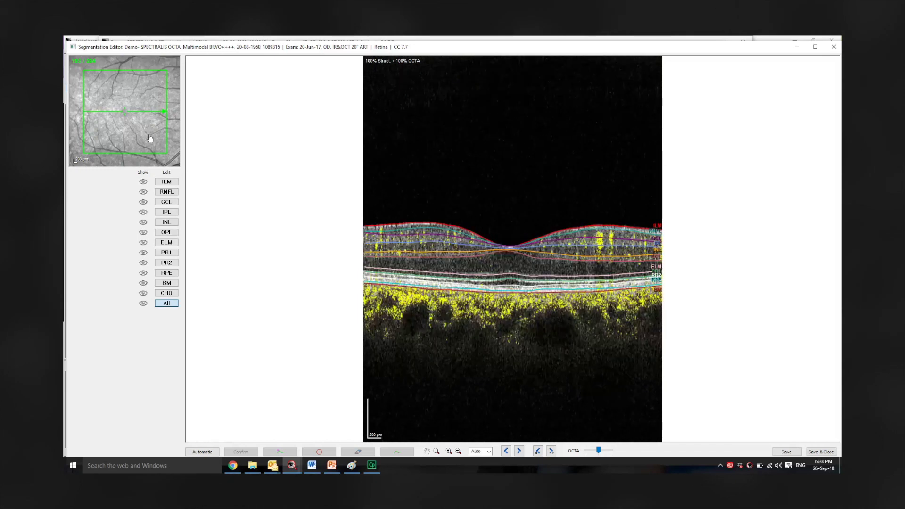
click(833, 47)
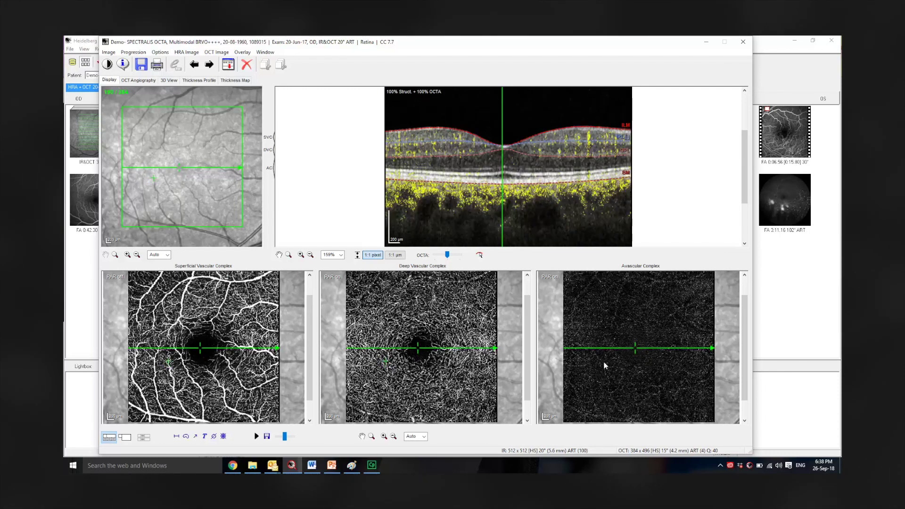
scroll(604, 366, down, 4)
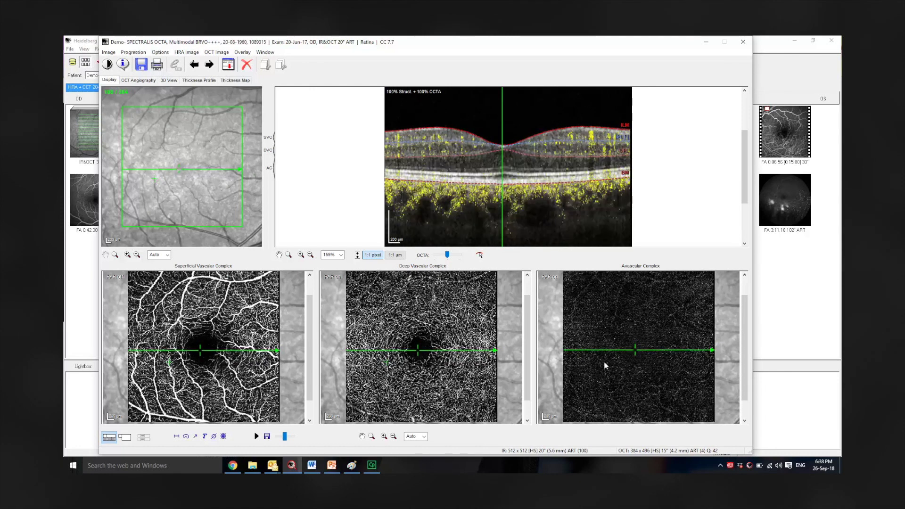
scroll(606, 365, down, 4)
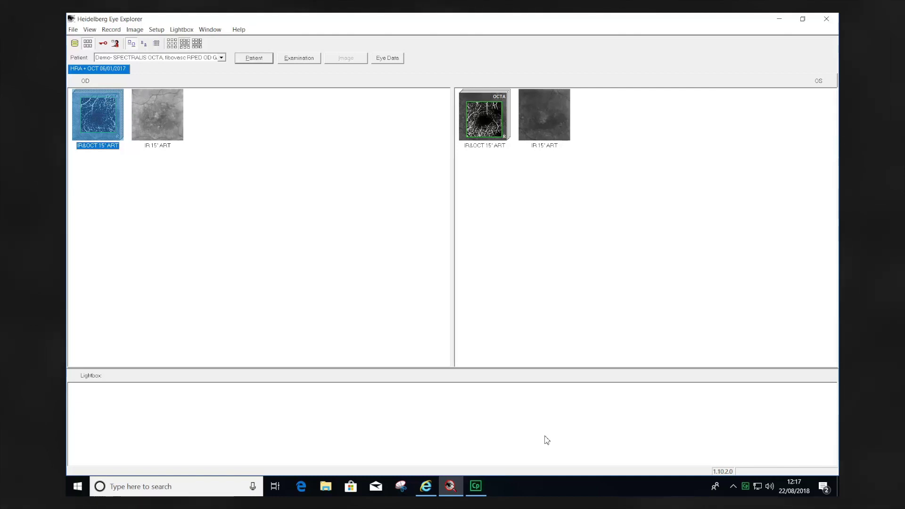
Step: Open the IR&OCT 15° OCTA exam, zoom the B-scan at true micrometre scale, and open the Segmentation Editor
double_click(94, 118)
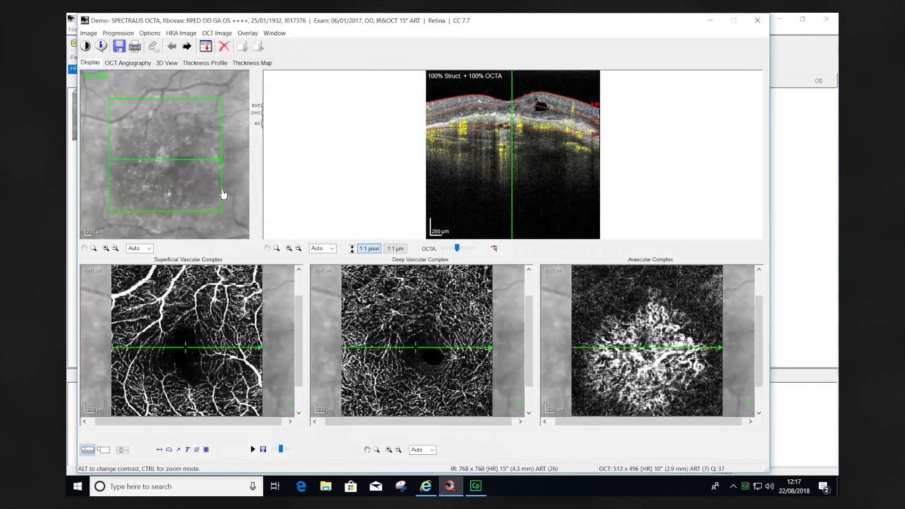
click(395, 248)
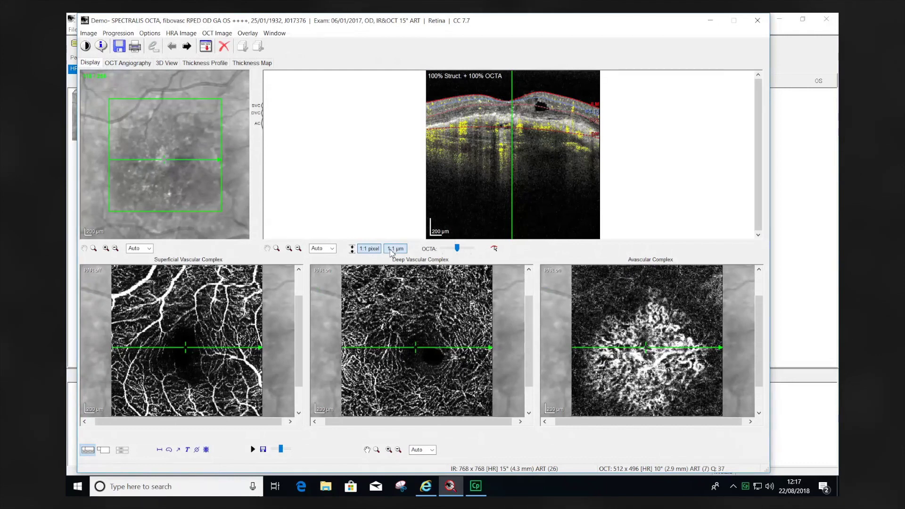
click(289, 248)
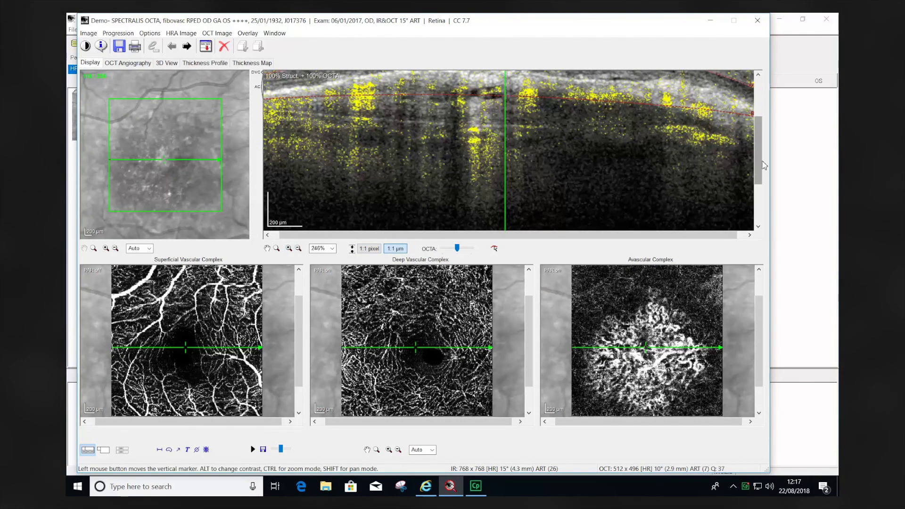
drag(764, 165, 767, 146)
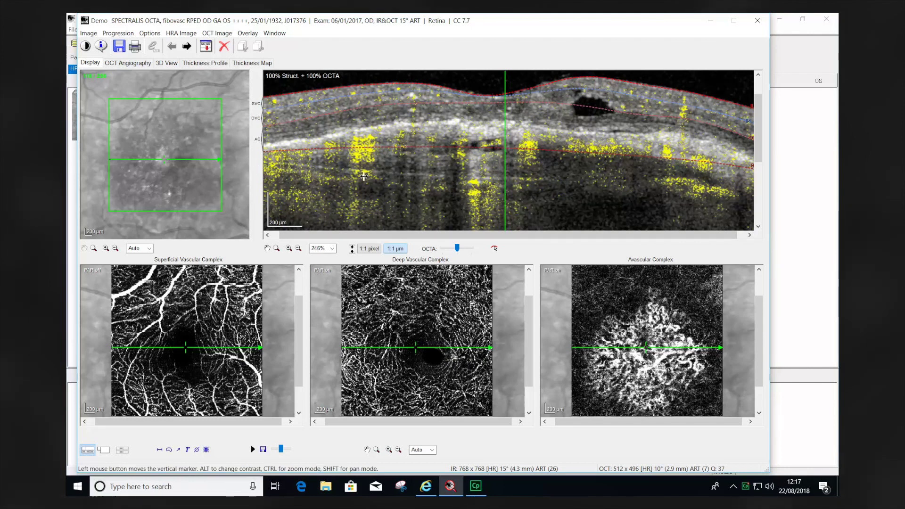
click(494, 247)
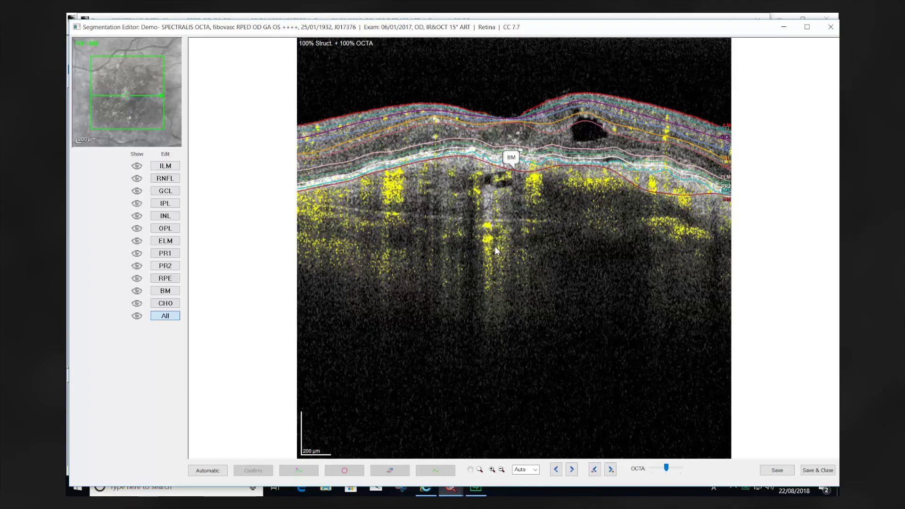
Step: Show only the BM boundary, delete its points on the first B-scan, and pull it downward
click(516, 173)
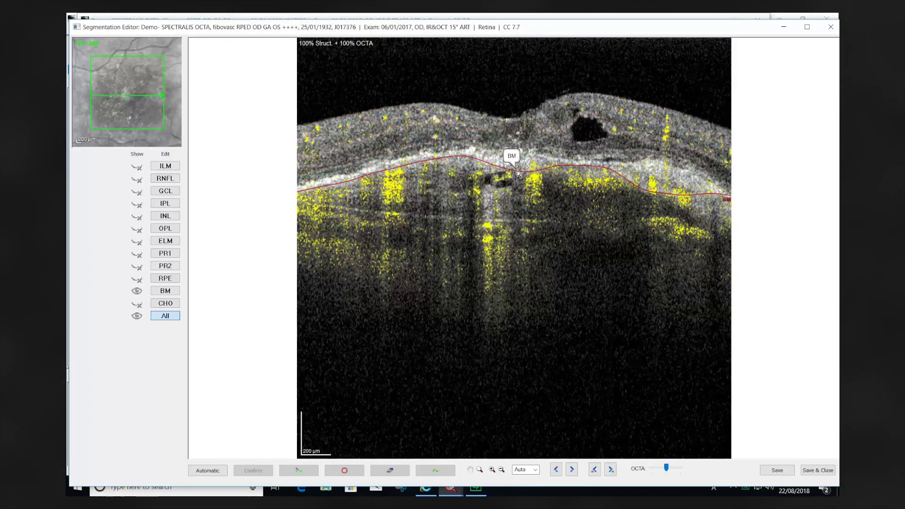
click(517, 173)
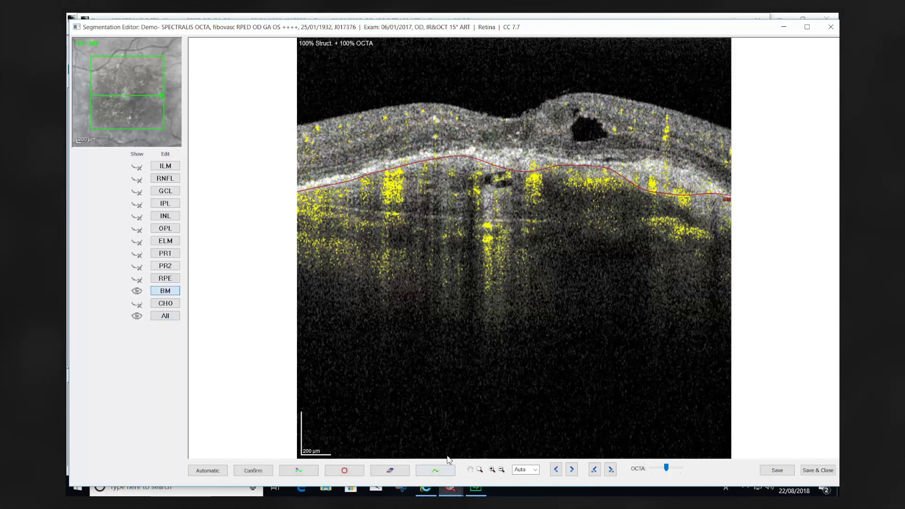
click(439, 472)
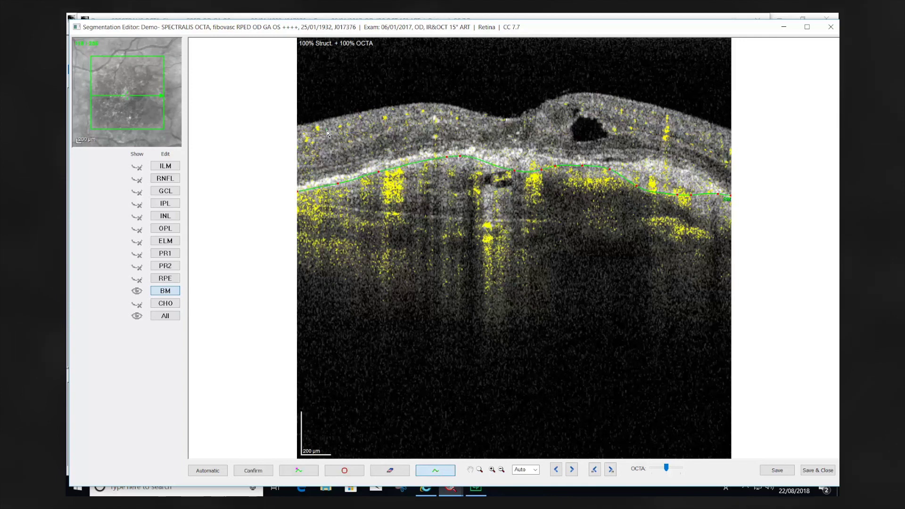
drag(328, 132, 719, 265)
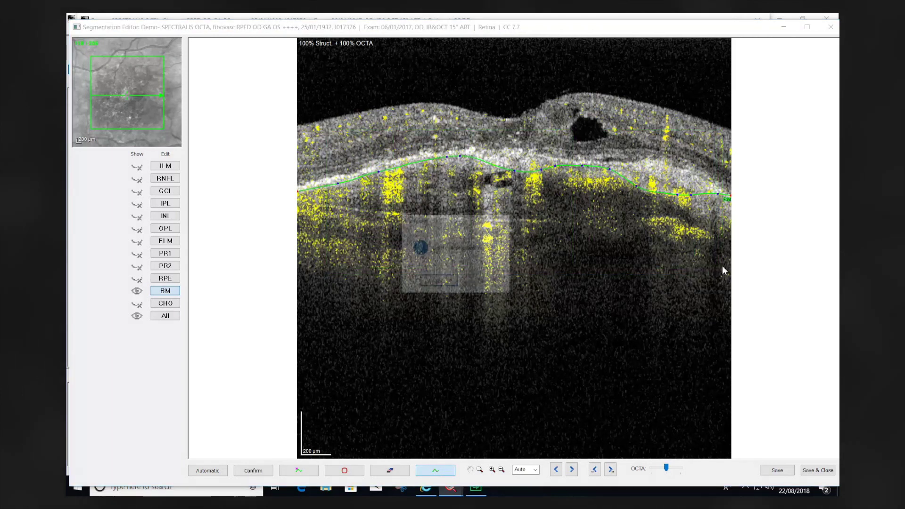
key(Return)
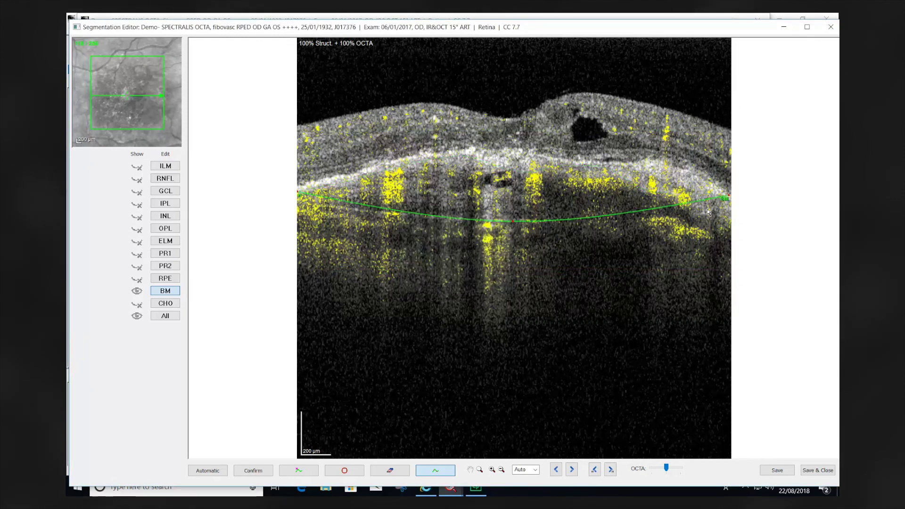
click(728, 221)
Step: Delete the BM points on the following B-scans, including the slice through the cyst
scroll(300, 195, up, 5)
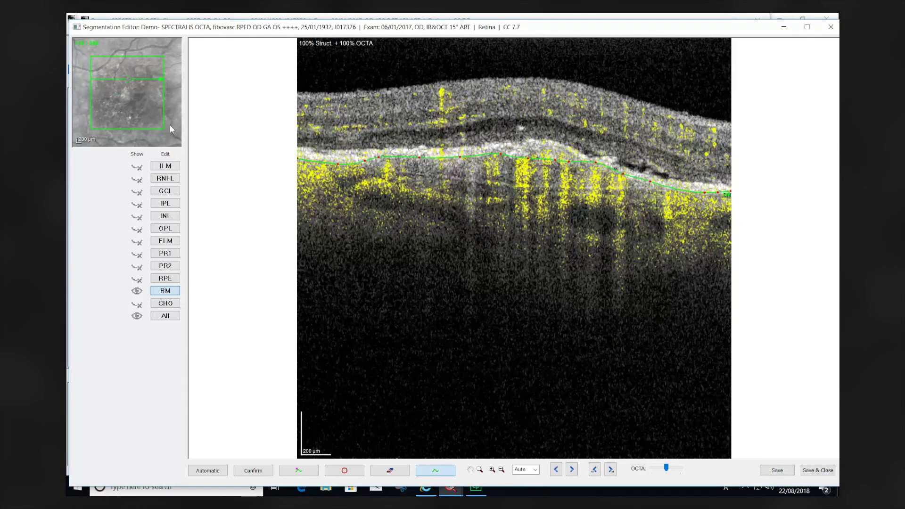
drag(328, 110, 707, 271)
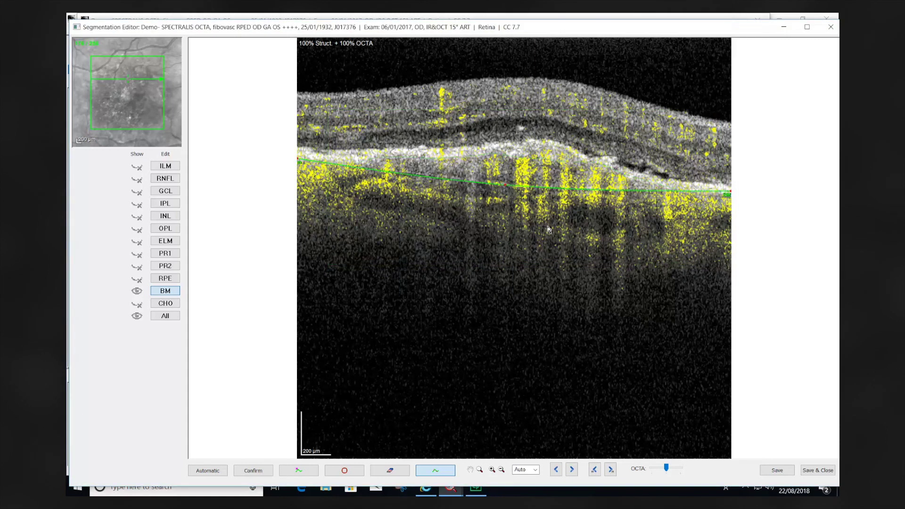
drag(147, 80, 127, 101)
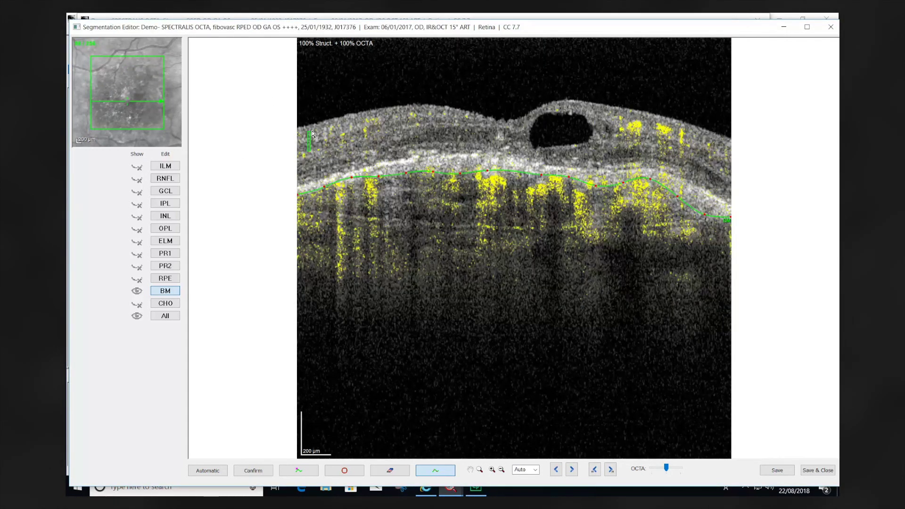
drag(301, 136, 712, 278)
key(Return)
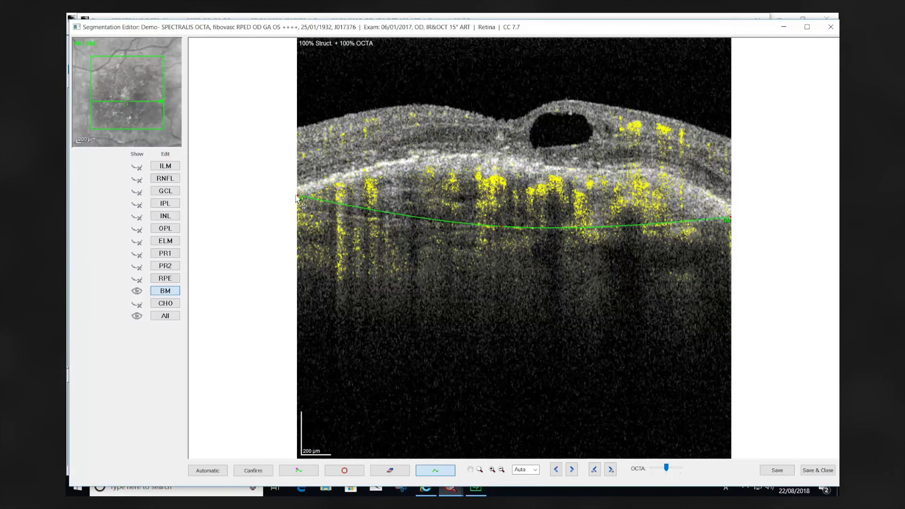
scroll(302, 203, down, 3)
drag(300, 119, 646, 235)
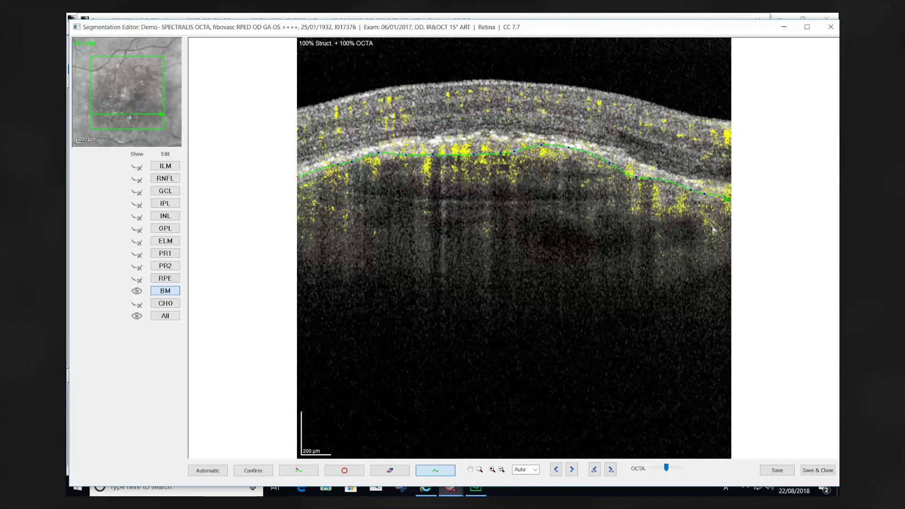
key(Return)
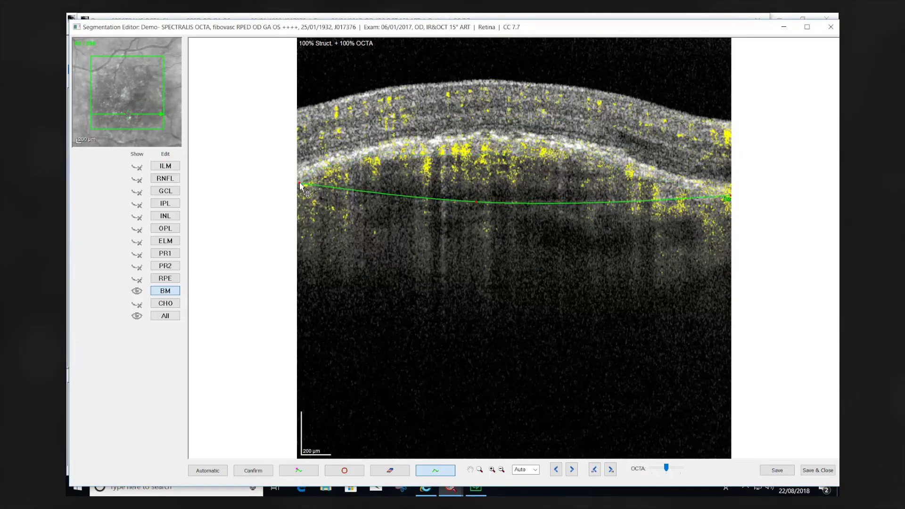
Step: Lower the BM line beneath the lesion on the last slice, then save and close the editor
scroll(301, 186, down, 2)
click(491, 206)
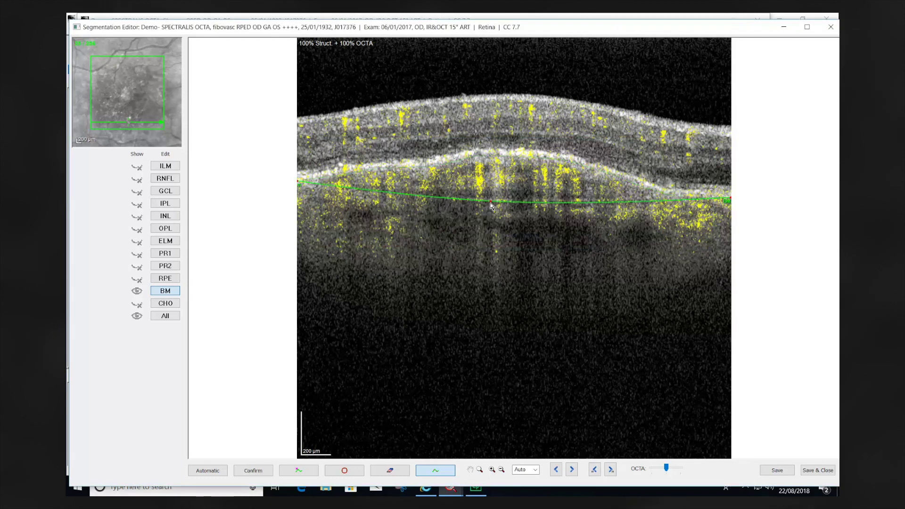
click(298, 185)
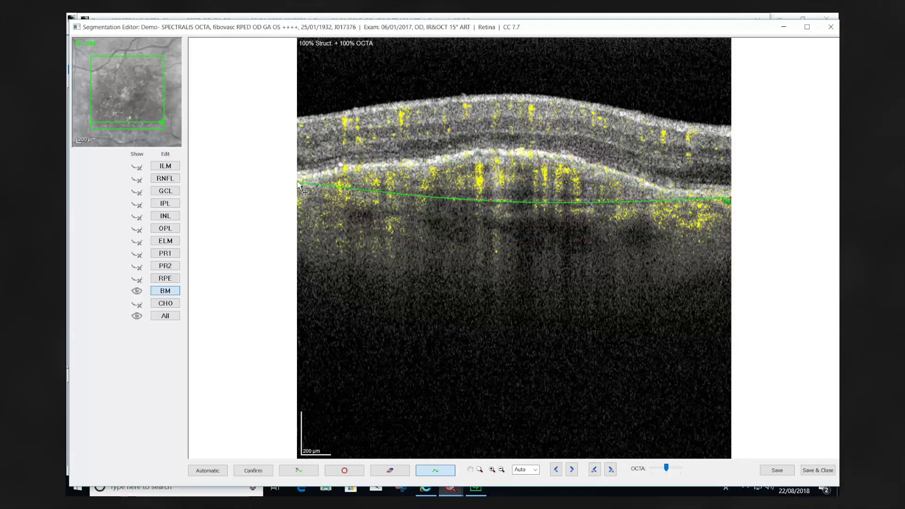
click(817, 470)
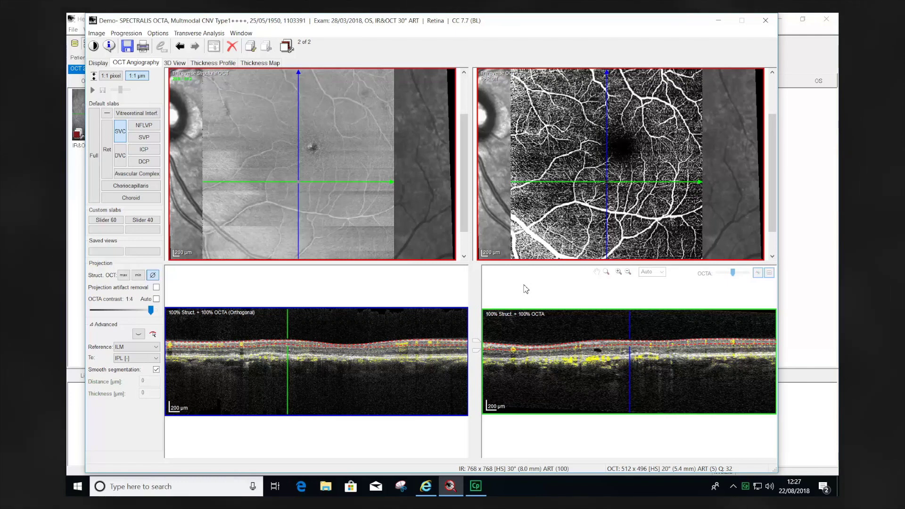
Step: Display the CNV exam's Ret slab down to BM, then the Full depth slab
click(107, 150)
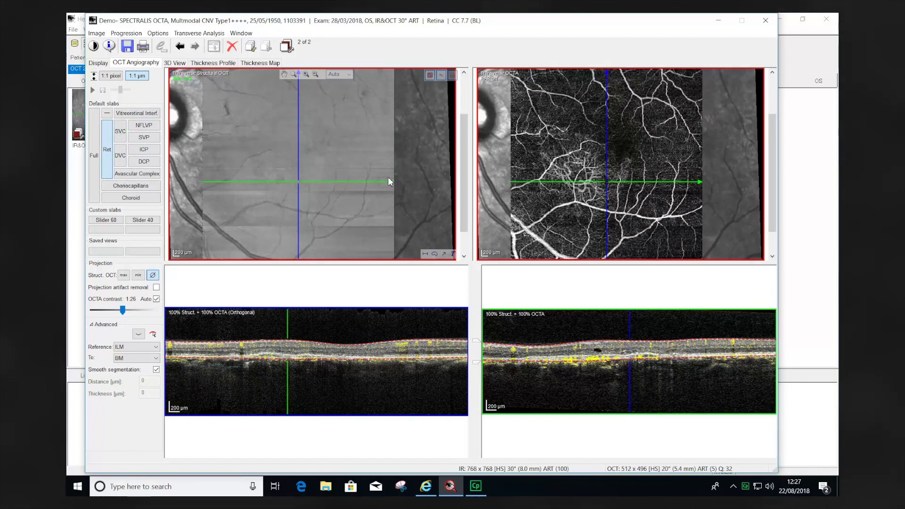
click(97, 168)
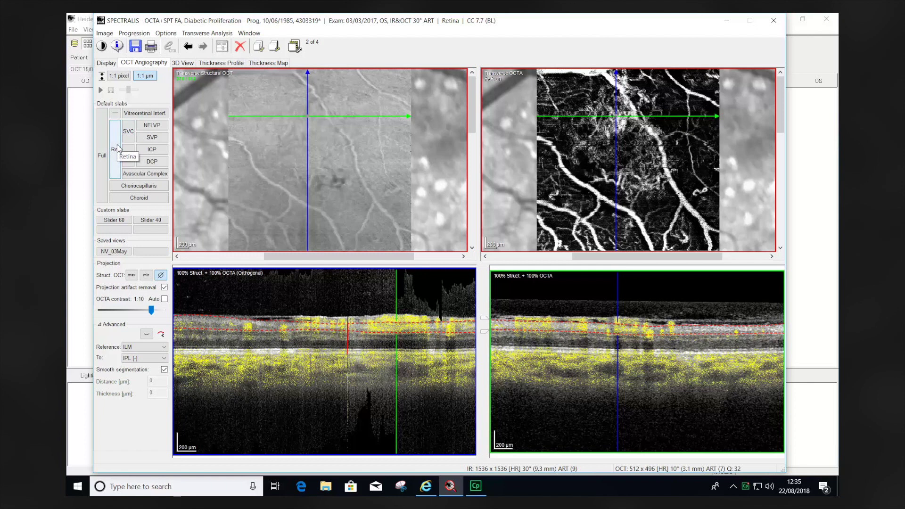
Step: Display the diabetic exam's Ret slab, then the Full slab revealing the neovascular tuft
click(118, 147)
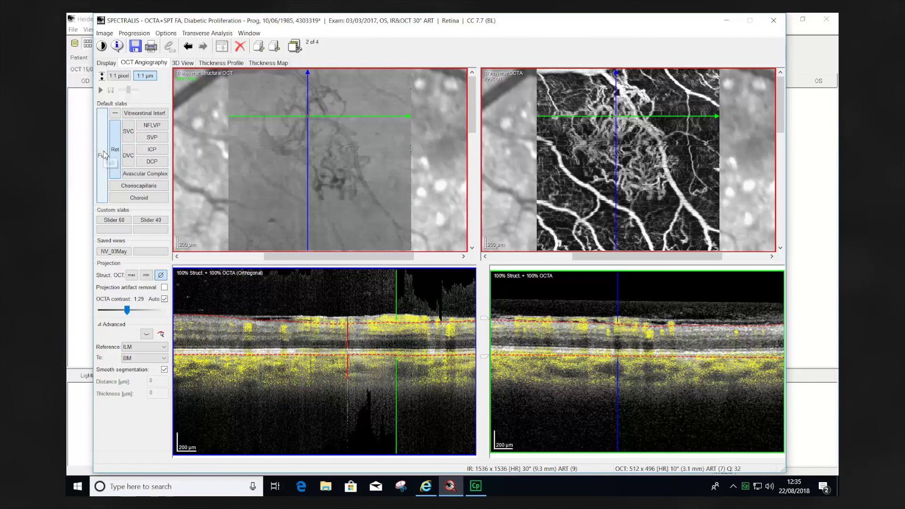
click(105, 156)
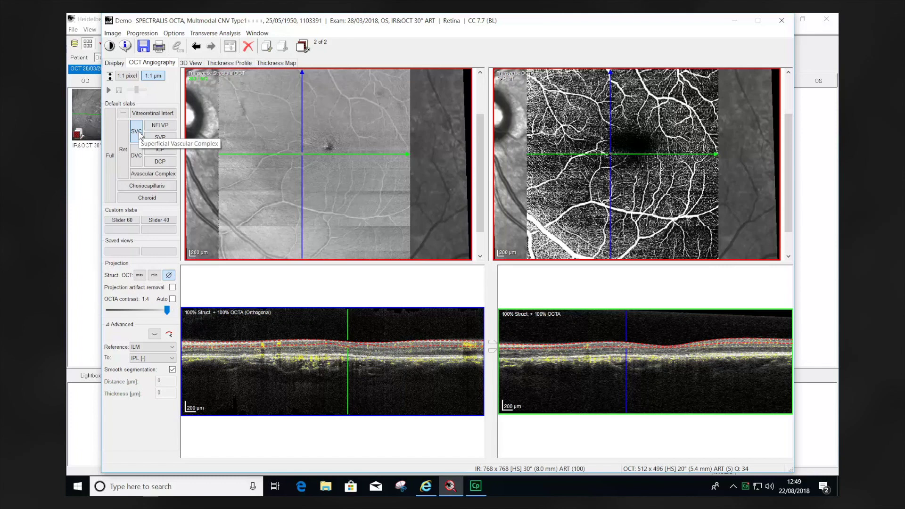
Step: Step through the Deep Vascular Complex, ICP, DCP, Avascular Complex, choriocapillaris and choroid slabs
click(137, 157)
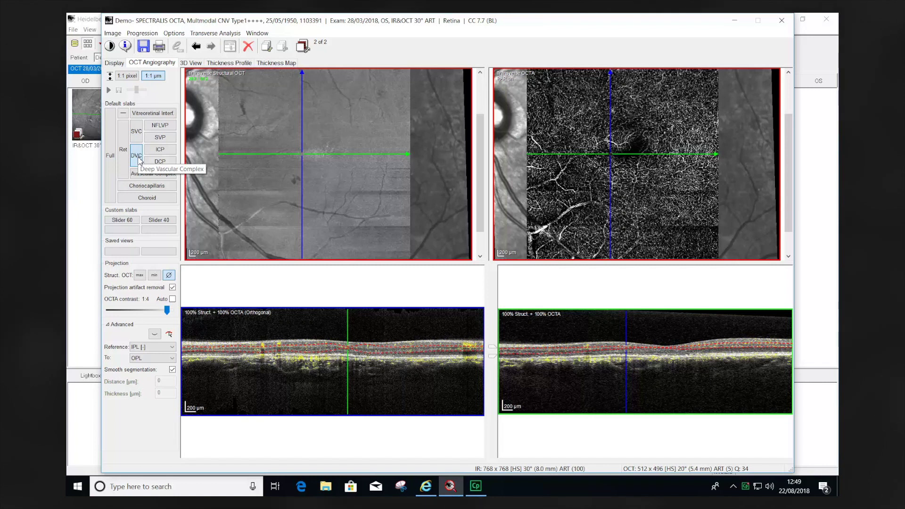
click(158, 151)
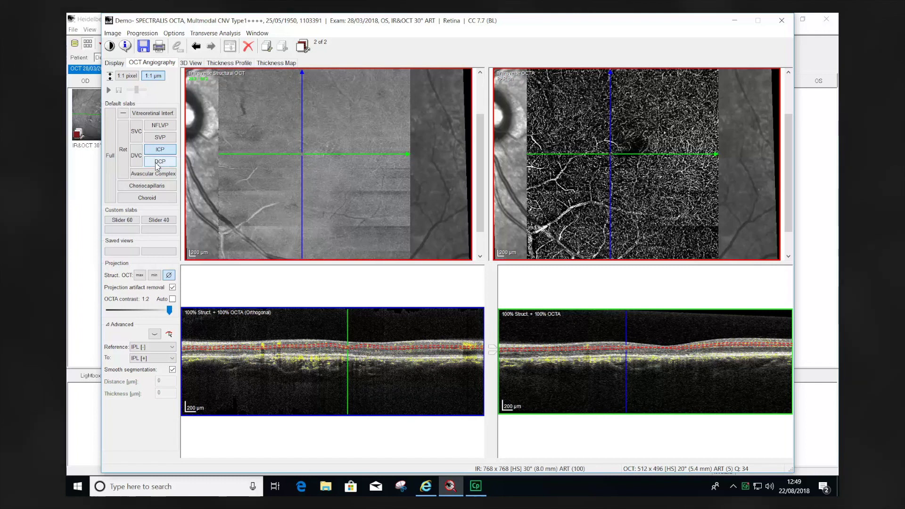
click(157, 163)
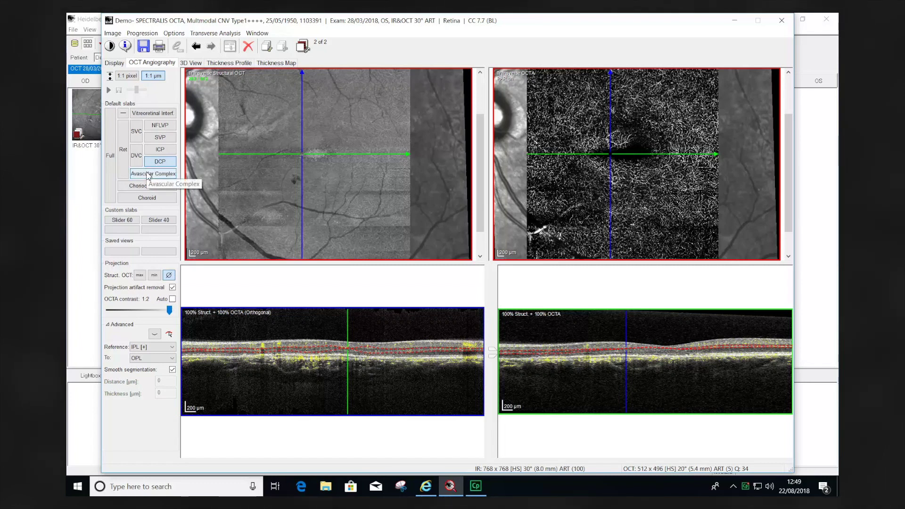
click(148, 175)
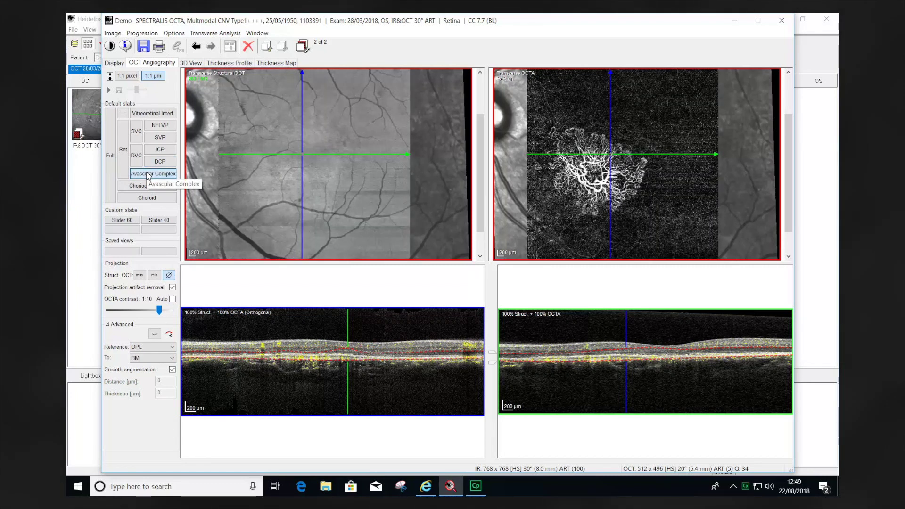
click(147, 186)
click(143, 200)
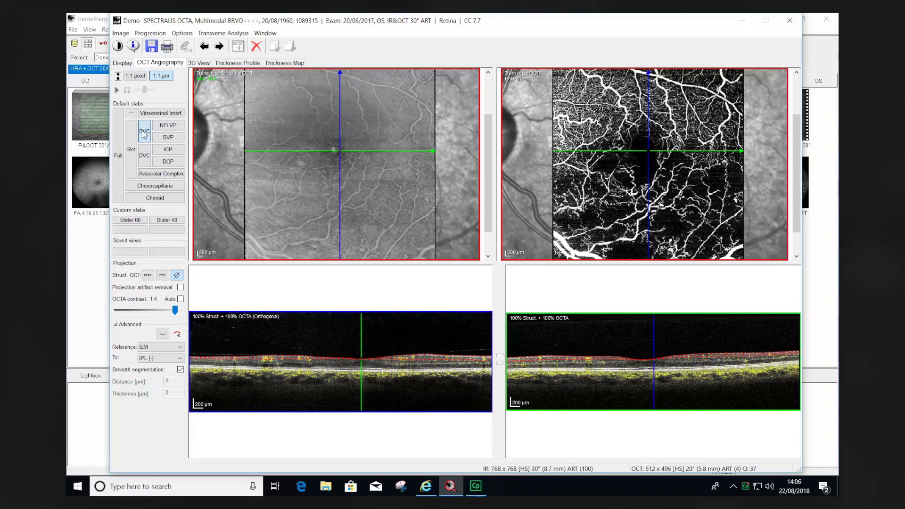
Step: Step through the BRVO exam's DVC, ICP, DCP, Avascular Complex, Choriocapillaris and Choroid slabs
click(145, 155)
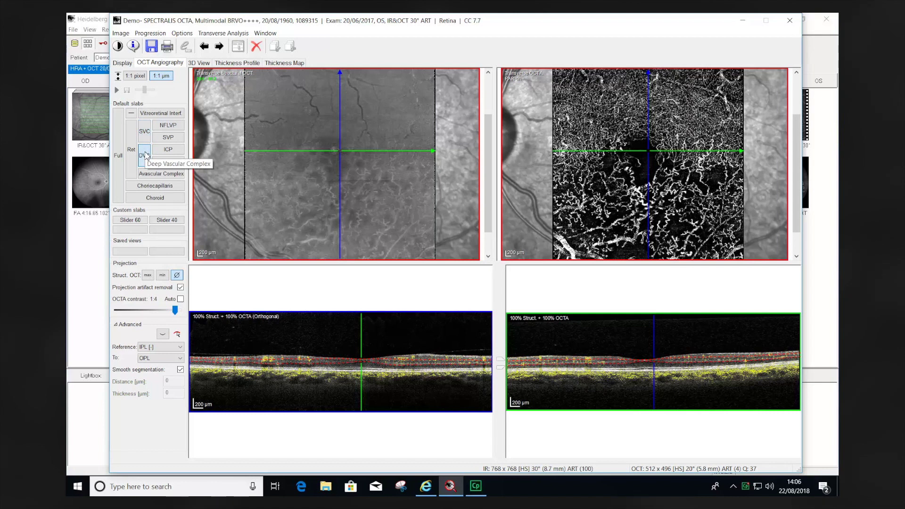
click(171, 151)
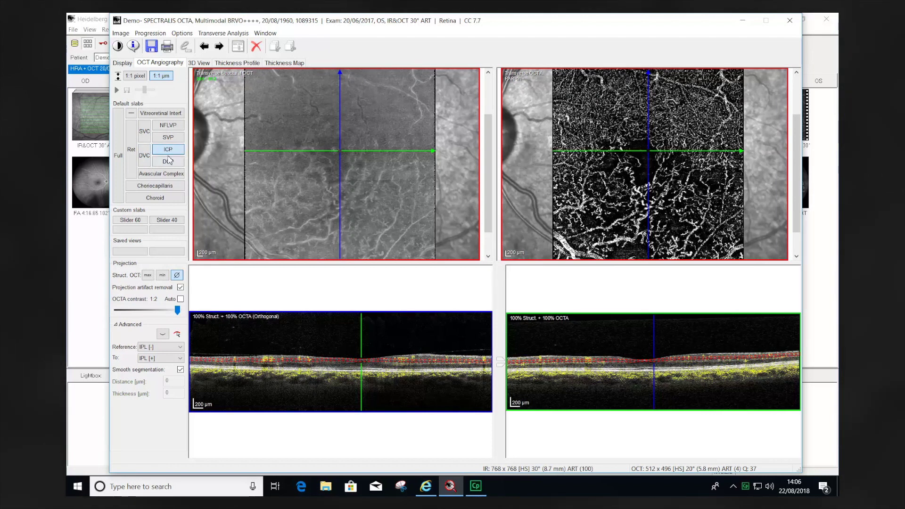
click(169, 163)
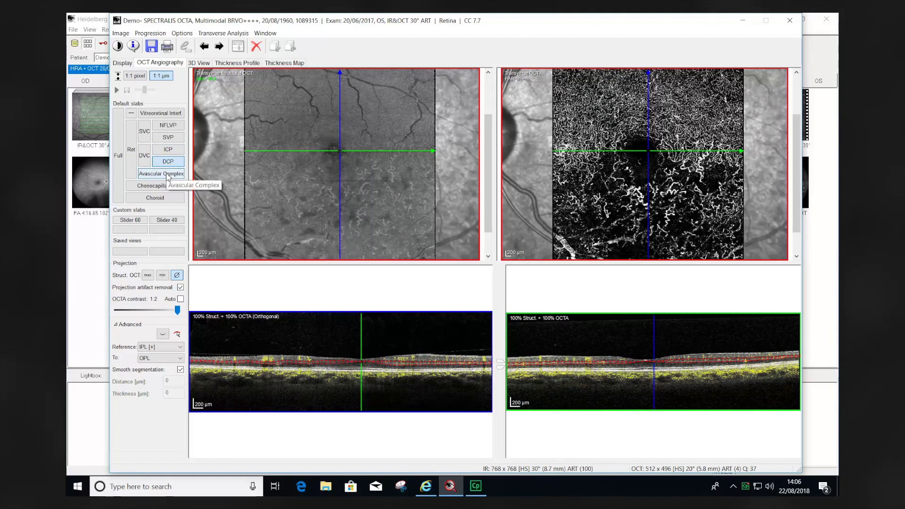
click(165, 175)
click(165, 185)
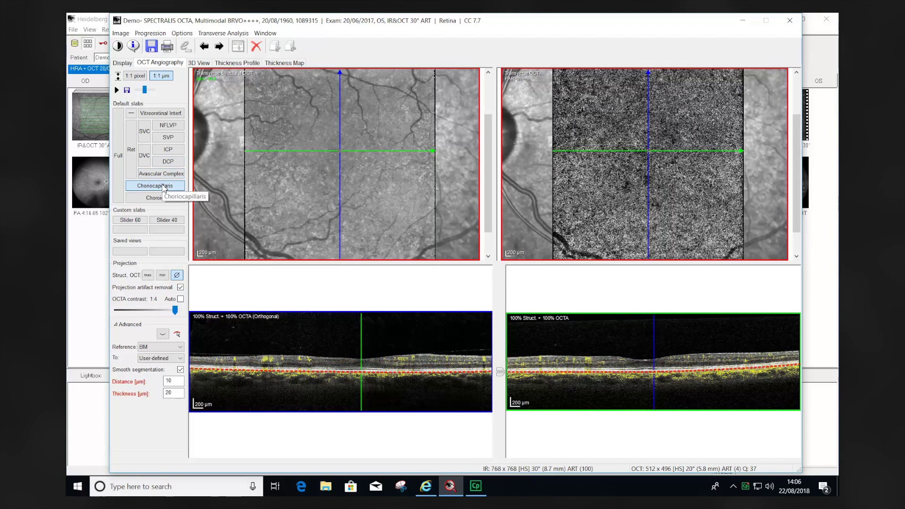
click(161, 201)
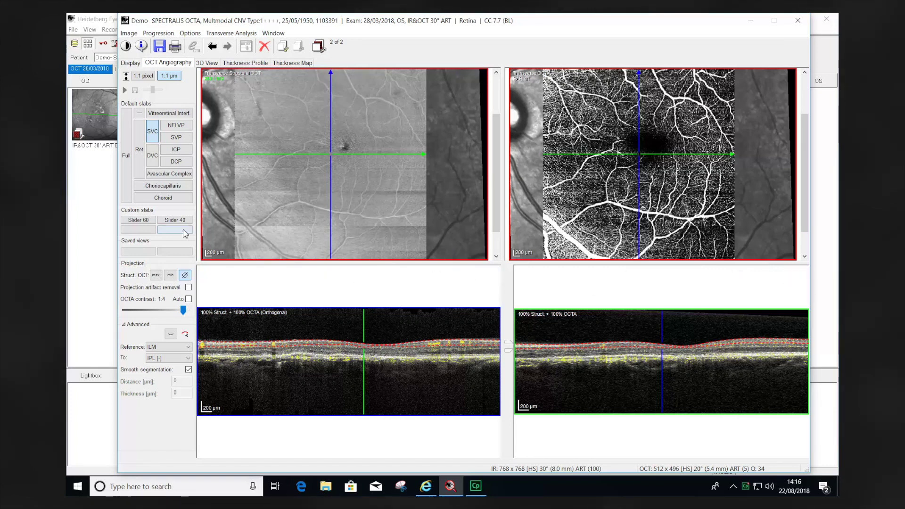
Step: Apply the Slider 60 custom slab and move it down to Rel. Position 88 between ILM and BM
click(150, 220)
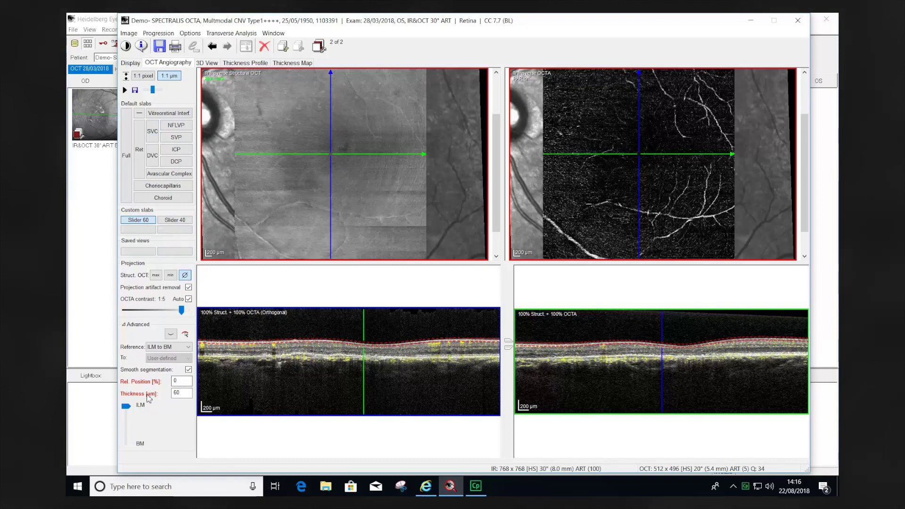
drag(126, 408, 128, 438)
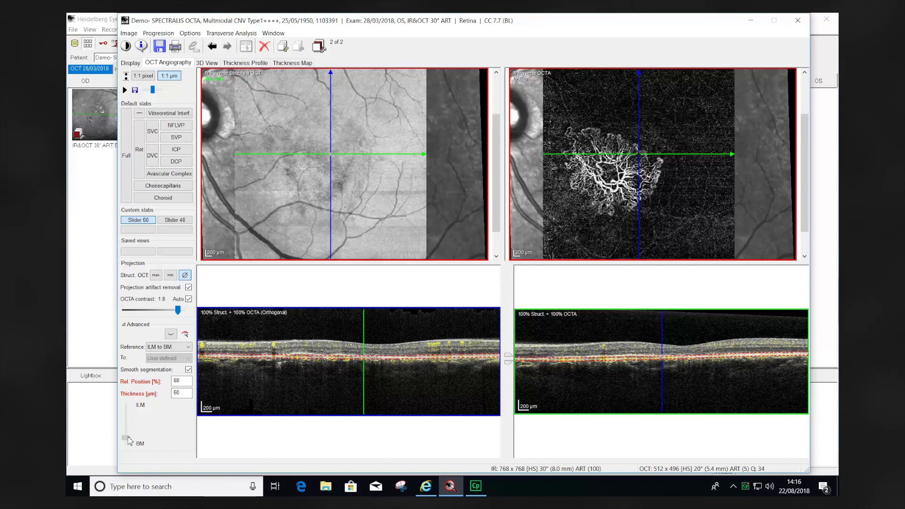
Step: Move the 60 µm slab back up toward the ILM to Rel. Position 75
drag(129, 440, 128, 409)
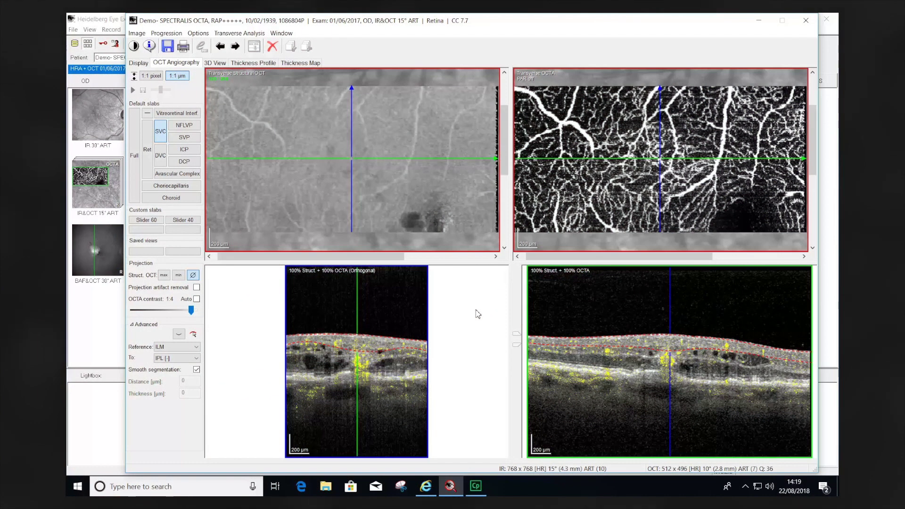
Step: Apply the Slider 40 custom slab and move it deeper to about Rel. Position 52
click(196, 224)
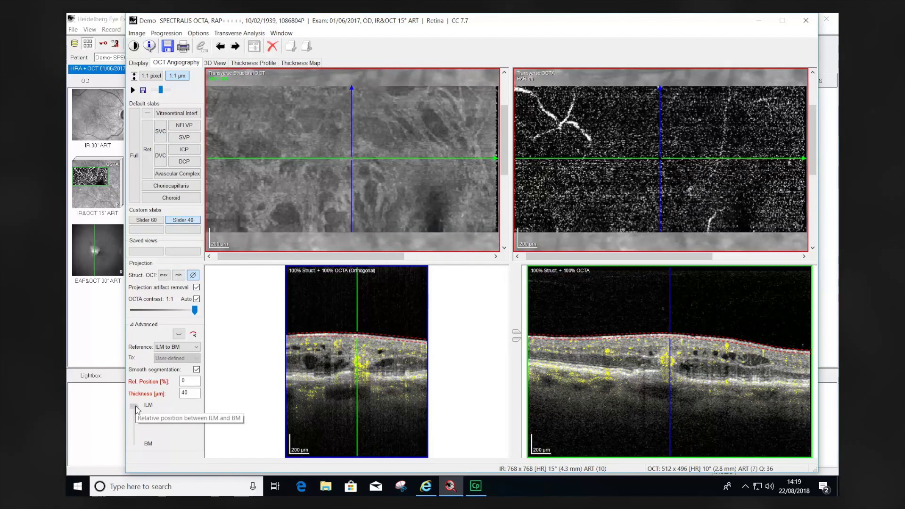
drag(136, 408, 134, 422)
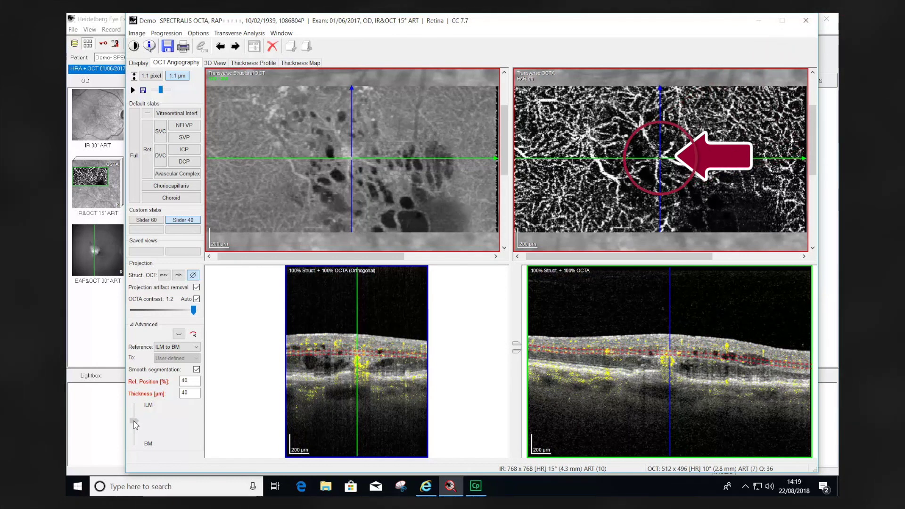
mouse_move(134, 422)
mouse_down()
mouse_move(130, 443)
mouse_move(136, 406)
mouse_move(134, 429)
mouse_up()
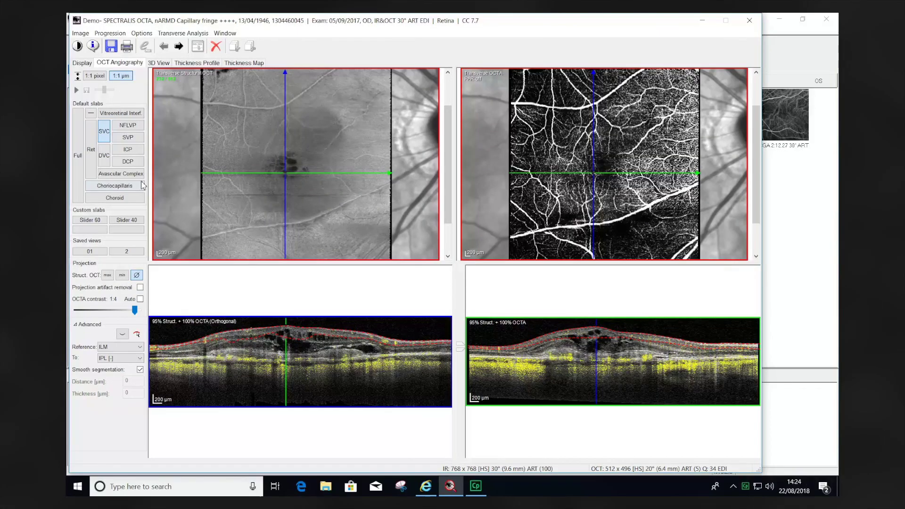
Step: Show the Avascular Complex slab and place B-scans through the lesion's upper, lower and central parts
click(126, 176)
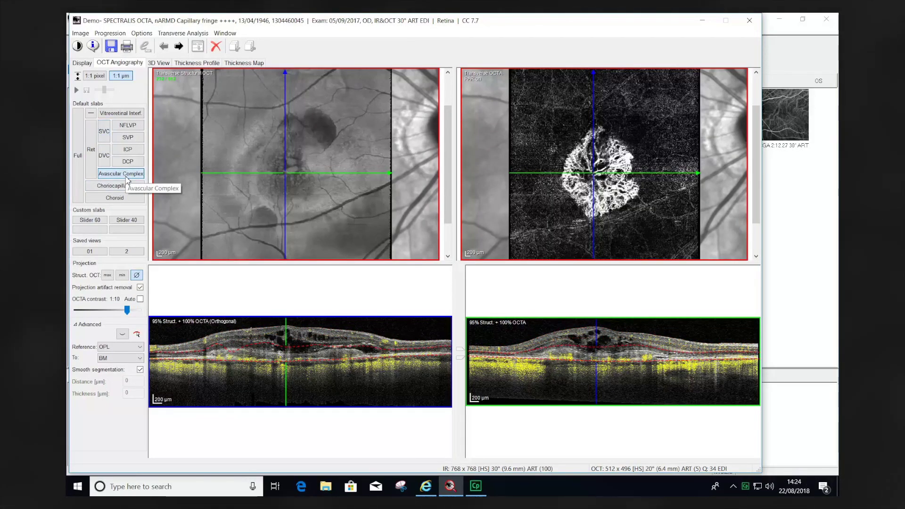
click(324, 127)
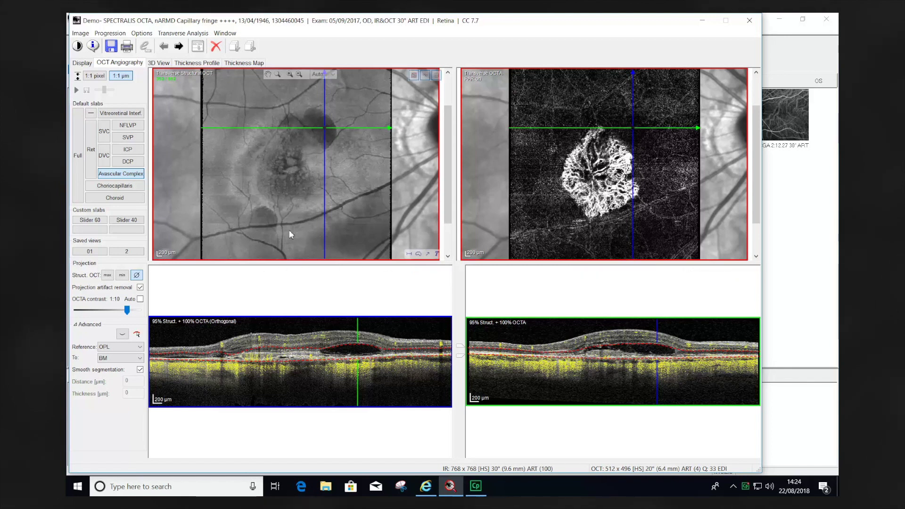
click(267, 213)
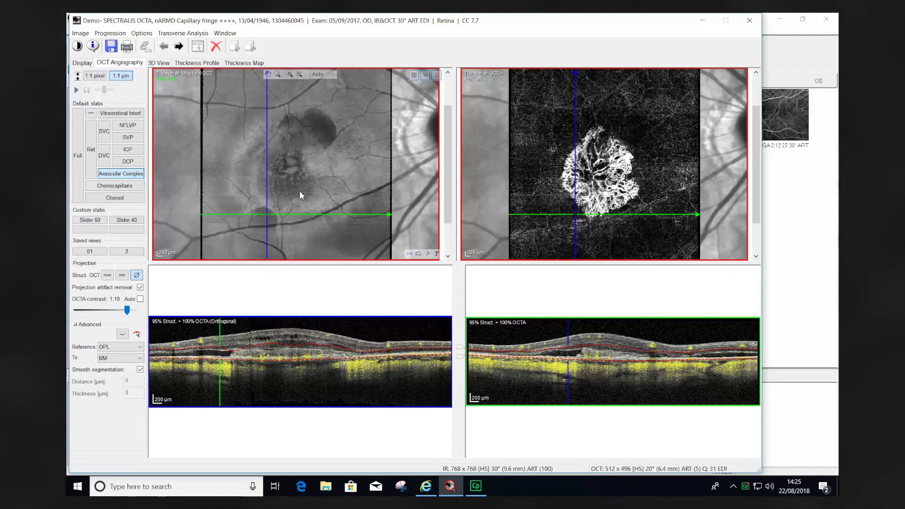
click(289, 165)
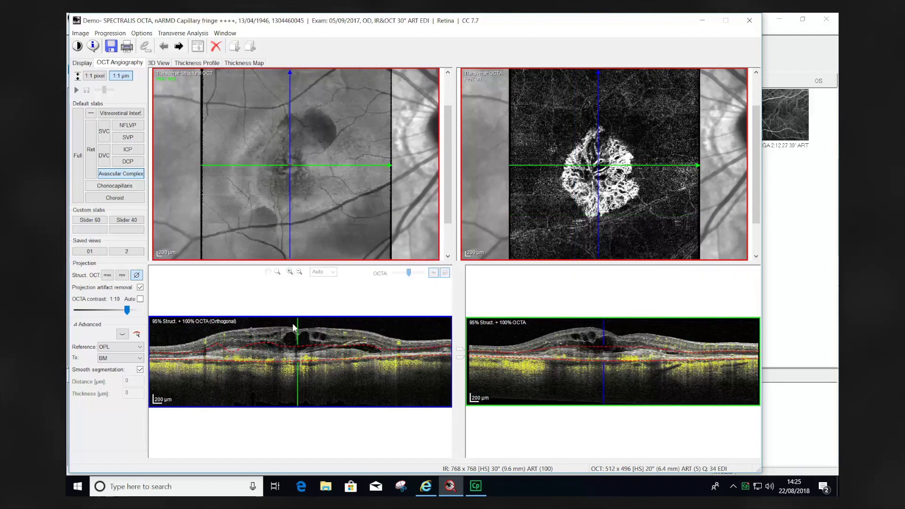